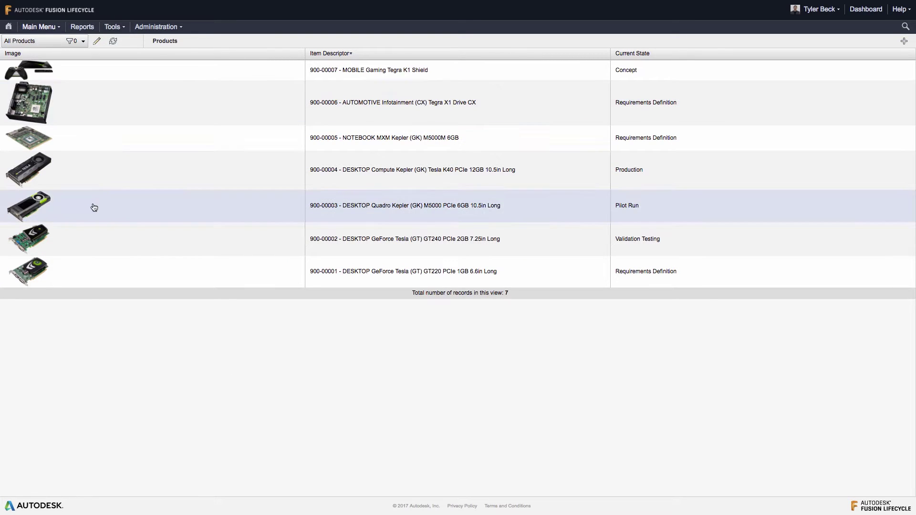
Open product 900-00001 and view its Bill of Materials, Tasks & Deliverables, Milestones and Approval Workflow tabs
{"action": "left_click", "coordinate": [126, 270]}
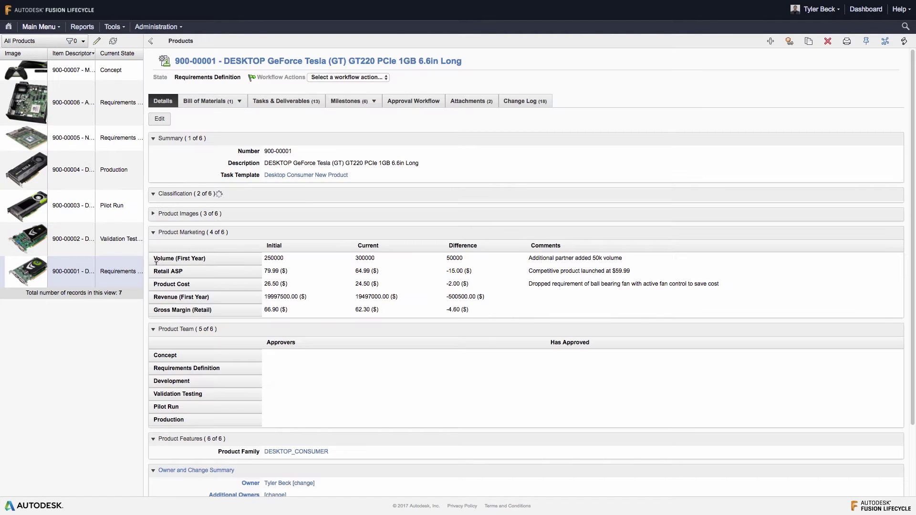
{"action": "left_click", "coordinate": [211, 102]}
{"action": "left_click", "coordinate": [274, 101]}
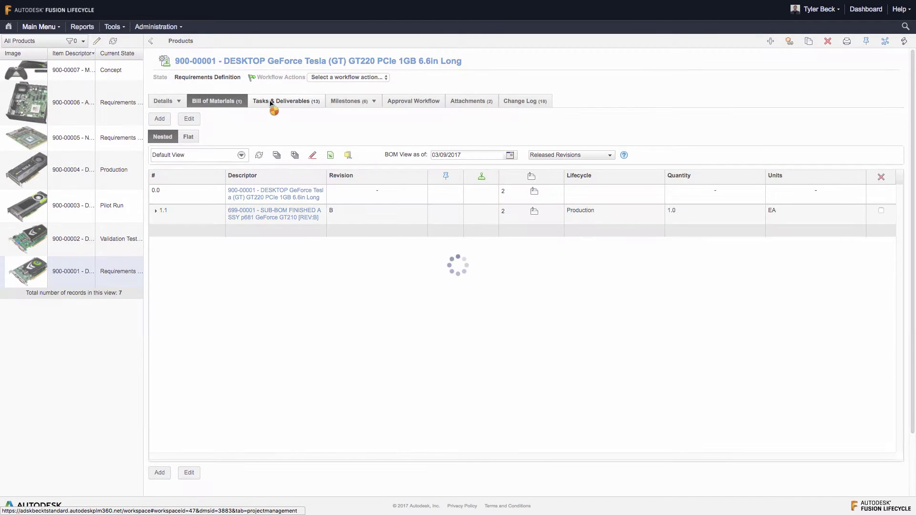
{"action": "left_click", "coordinate": [356, 101]}
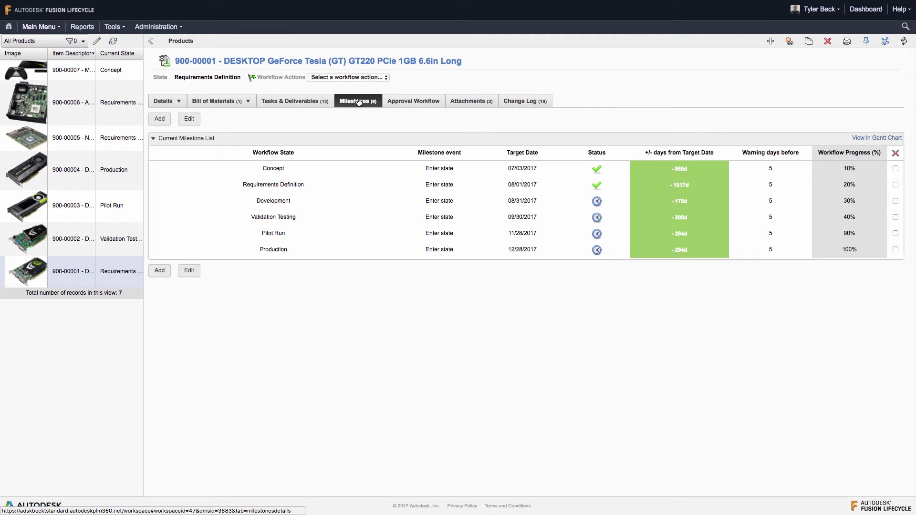
{"action": "left_click", "coordinate": [401, 101]}
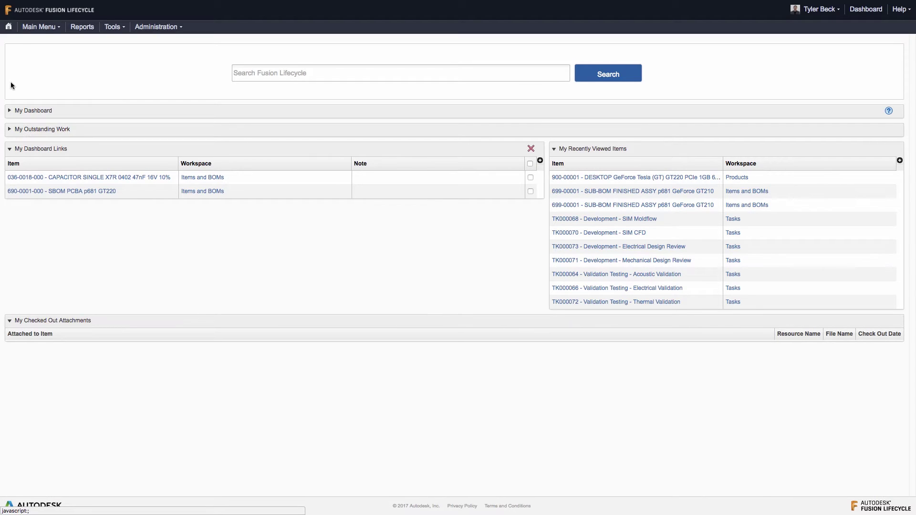
Go to Product Development > Products to list all seven product records
{"action": "left_click", "coordinate": [36, 28]}
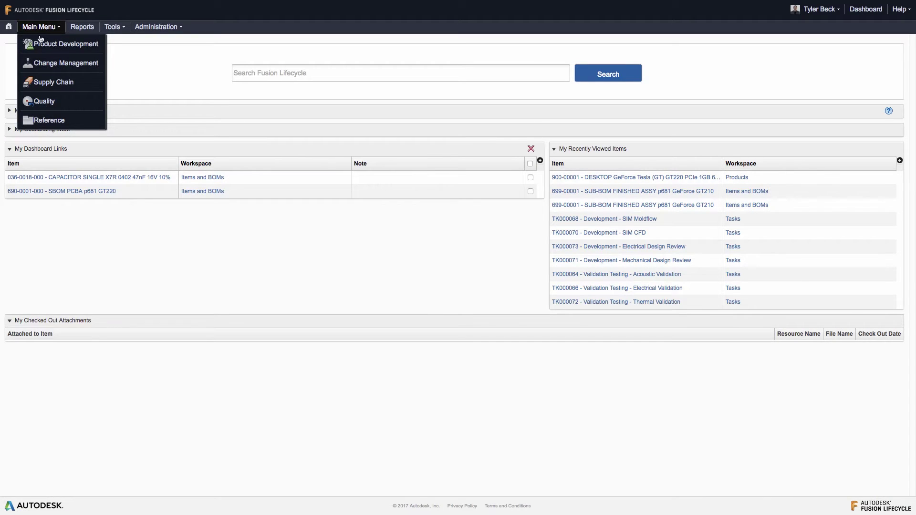
{"action": "mouse_move", "coordinate": [62, 45]}
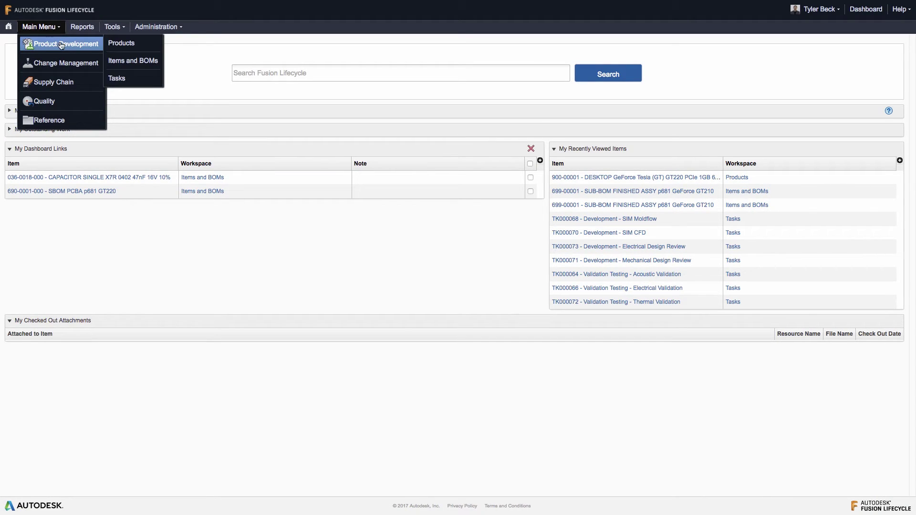
{"action": "left_click", "coordinate": [112, 44]}
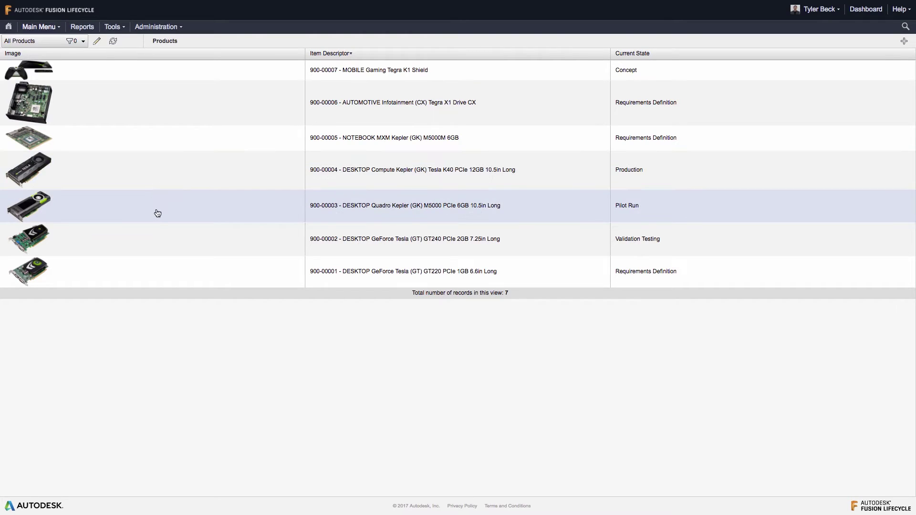
Open the GeForce GT220 record, tour its BOM, Tasks, Milestones and Workflow tabs, and return to Details
{"action": "left_click", "coordinate": [151, 268]}
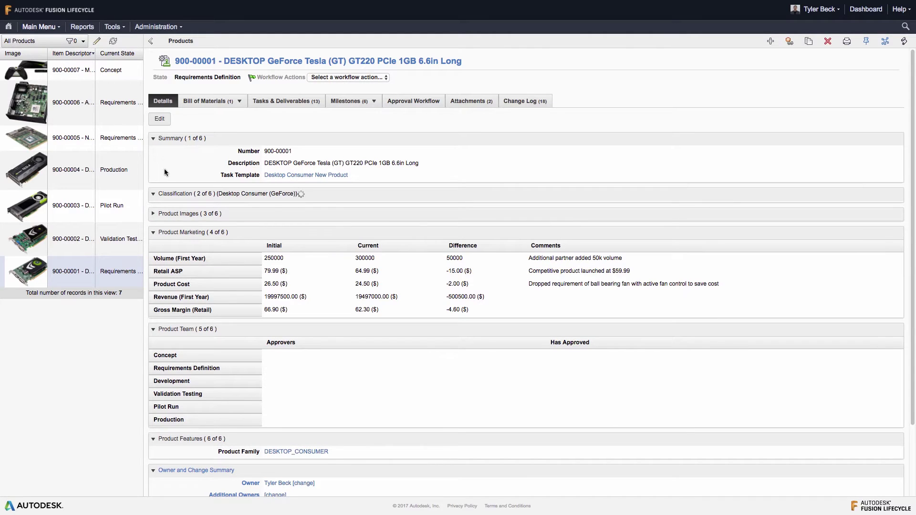
{"action": "left_click", "coordinate": [205, 100]}
{"action": "left_click", "coordinate": [270, 102]}
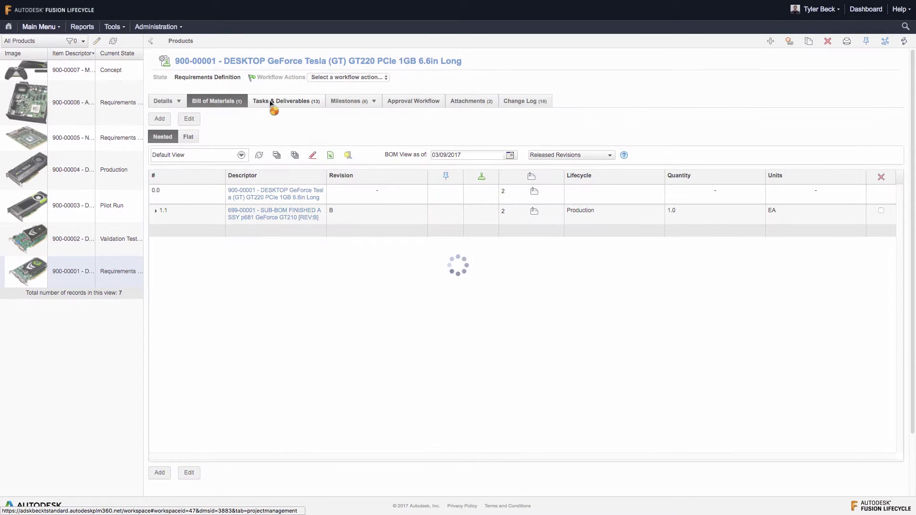
{"action": "left_click", "coordinate": [345, 101]}
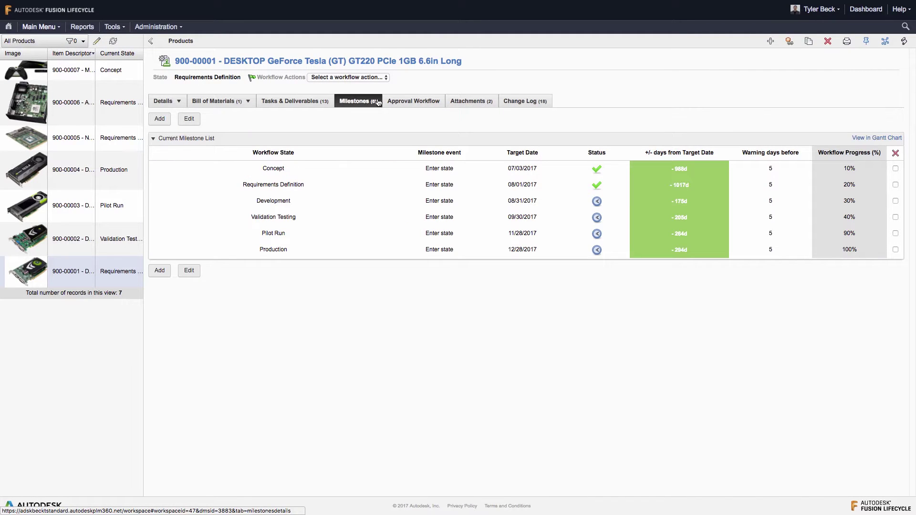
{"action": "left_click", "coordinate": [400, 101]}
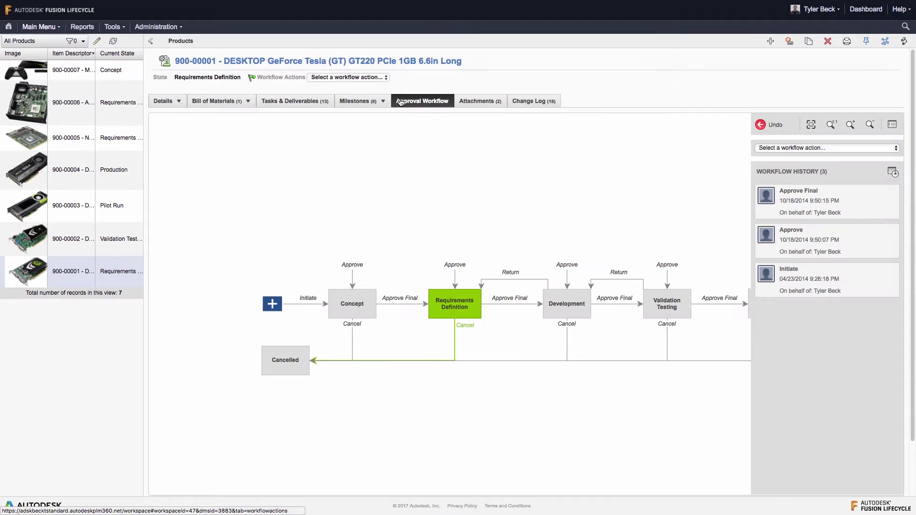
{"action": "left_click", "coordinate": [162, 101]}
Expand the Summary, Classification, Product Images, Product Marketing and Product Team sections
{"action": "left_click", "coordinate": [153, 138]}
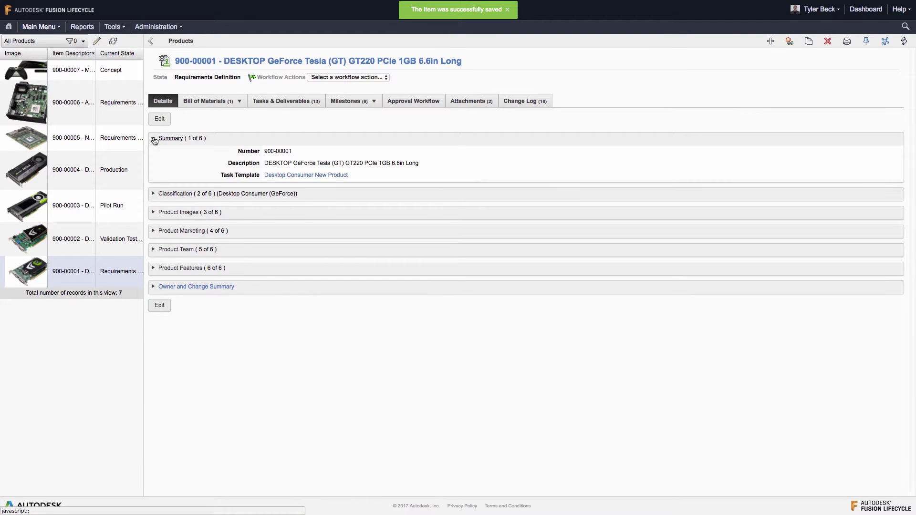
{"action": "left_click", "coordinate": [153, 193]}
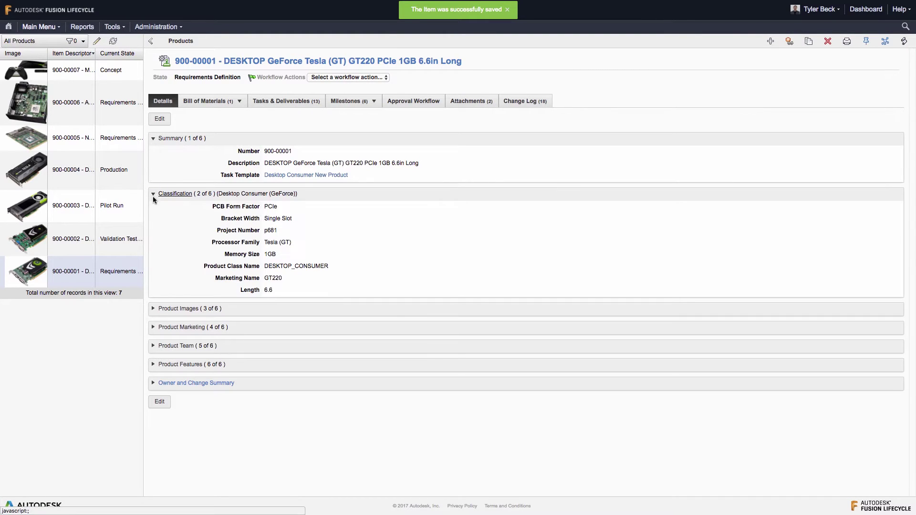
{"action": "left_click", "coordinate": [153, 309]}
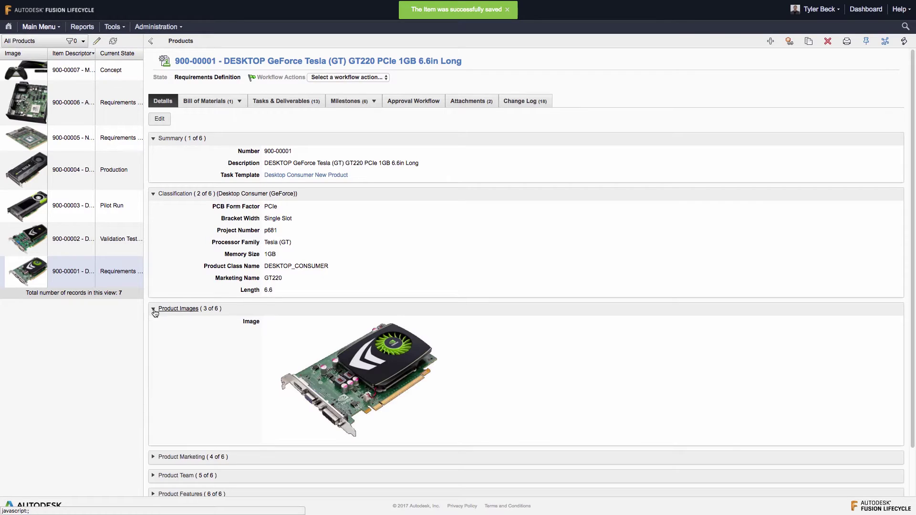
{"action": "scroll", "coordinate": [155, 314], "scroll_direction": "down", "scroll_amount": 2}
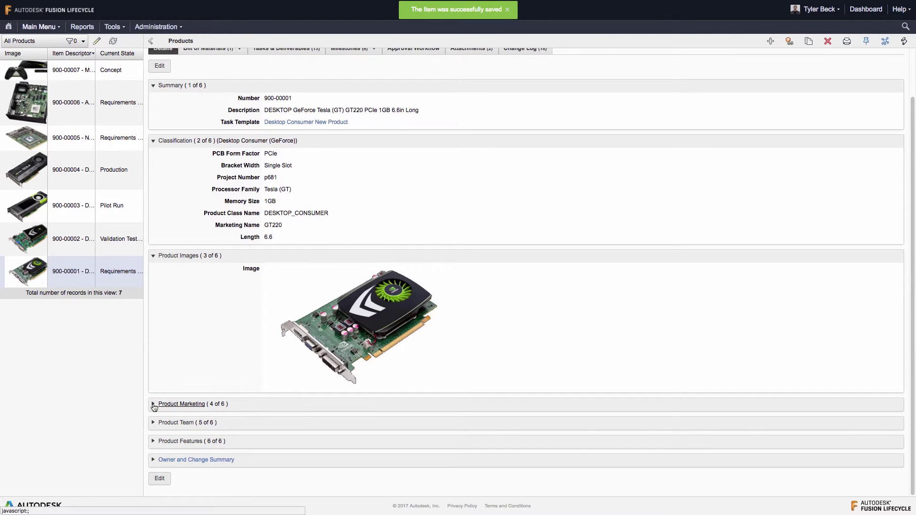
{"action": "left_click", "coordinate": [156, 404]}
{"action": "scroll", "coordinate": [157, 410], "scroll_direction": "down", "scroll_amount": 3}
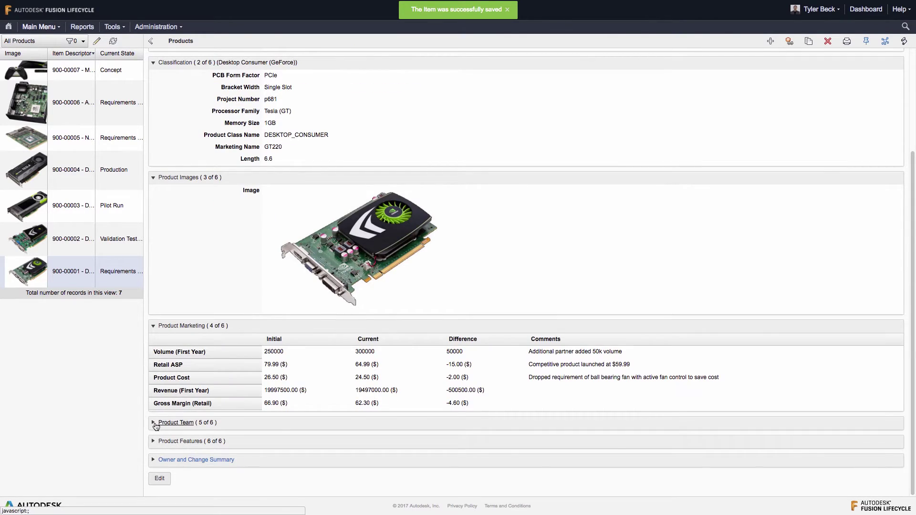
{"action": "left_click", "coordinate": [160, 423]}
{"action": "scroll", "coordinate": [239, 420], "scroll_direction": "down", "scroll_amount": 3}
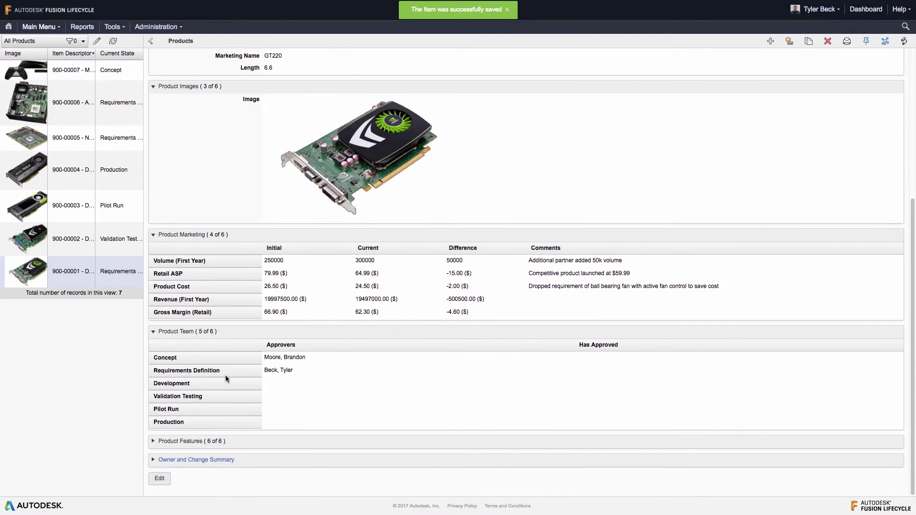
{"action": "scroll", "coordinate": [225, 373], "scroll_direction": "up", "scroll_amount": 8}
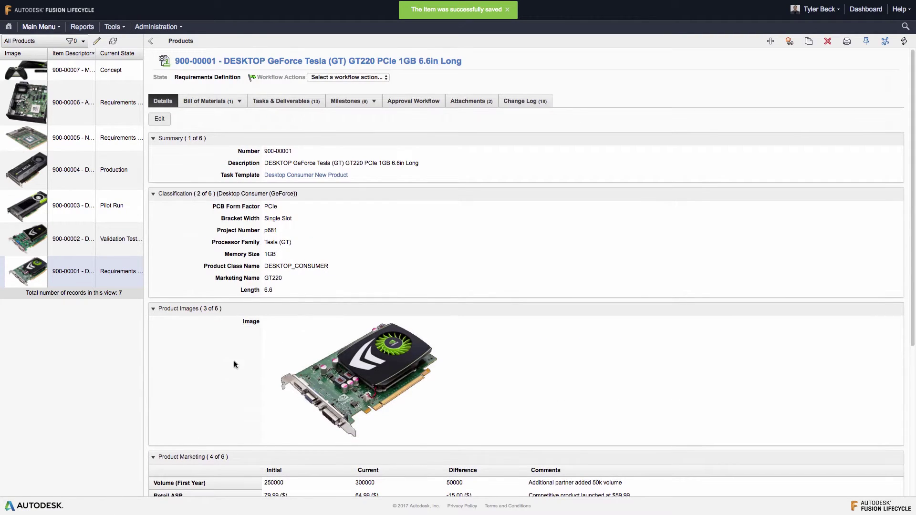
Expand the full BOM tree and download its files as the 3883.zip package
{"action": "left_click", "coordinate": [211, 101]}
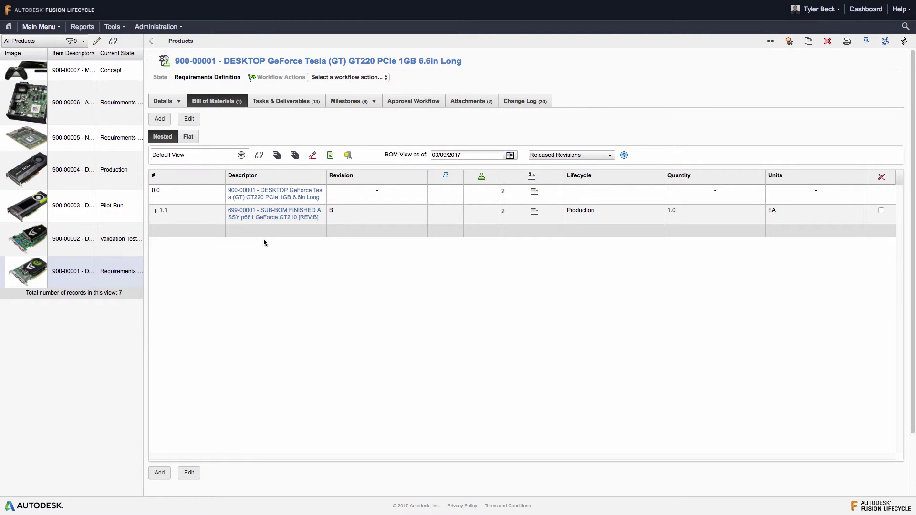
{"action": "left_click", "coordinate": [295, 155]}
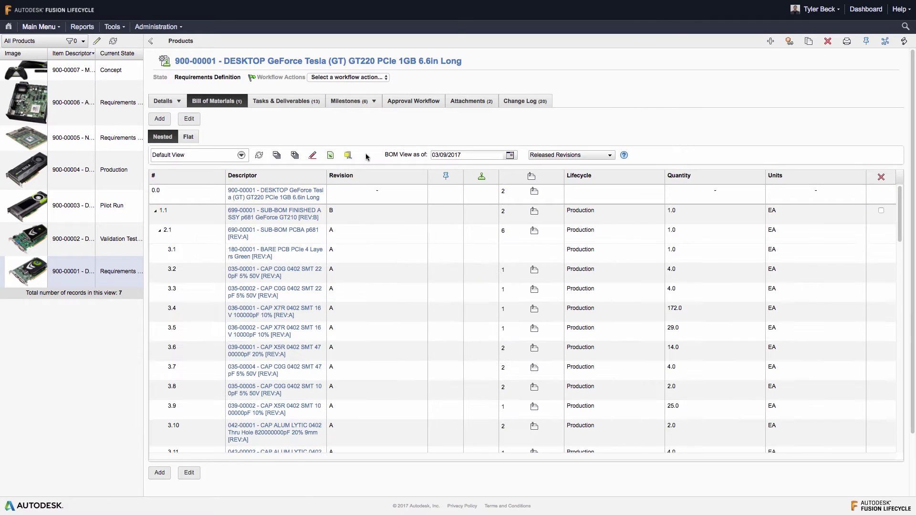
{"action": "left_click", "coordinate": [510, 155]}
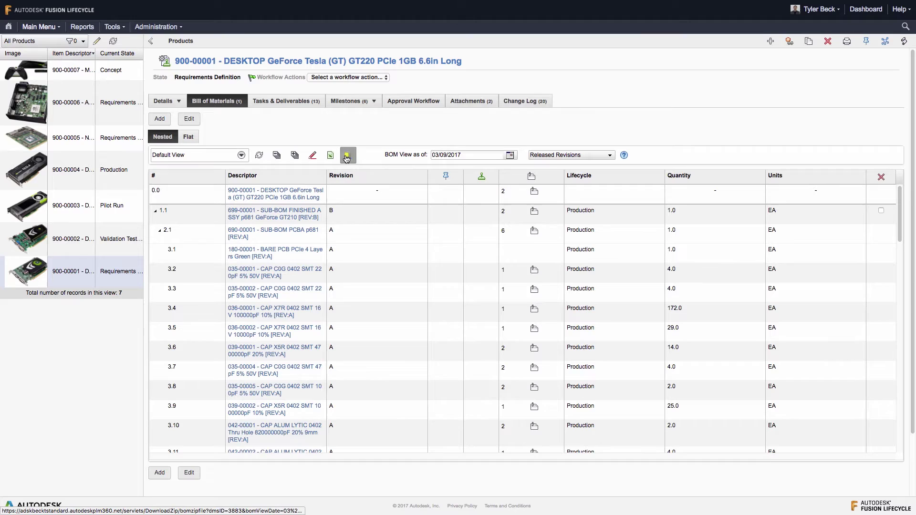
{"action": "left_click", "coordinate": [347, 157]}
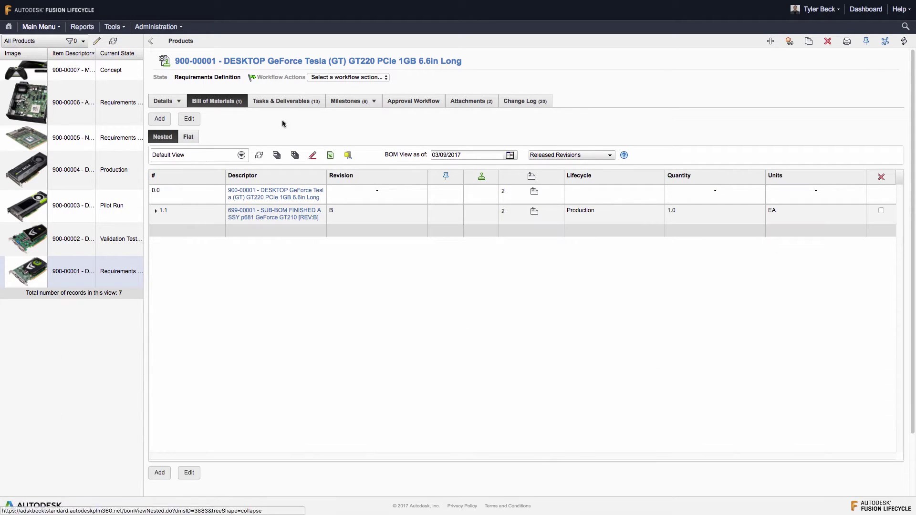
Expand task TK000065, check its milestones, then show the product's Approval Workflow diagram
{"action": "left_click", "coordinate": [285, 103]}
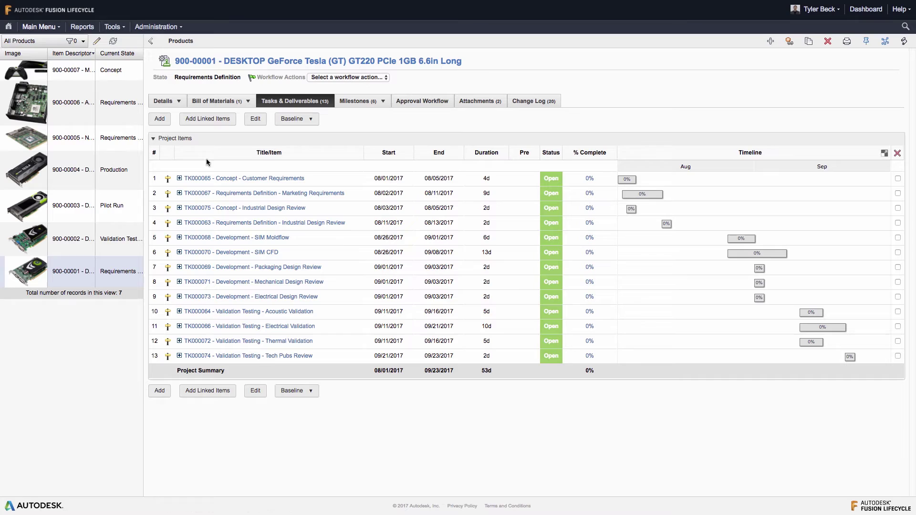
{"action": "left_click", "coordinate": [178, 178]}
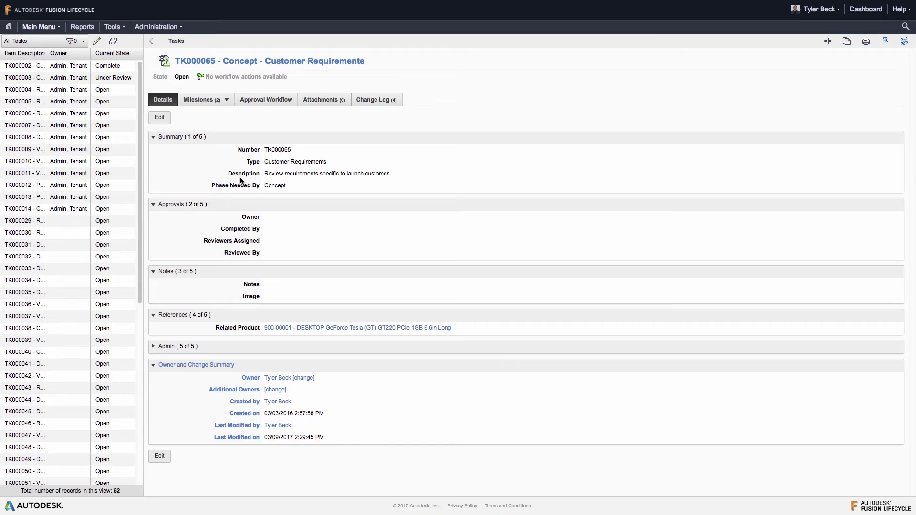
{"action": "left_click", "coordinate": [212, 100]}
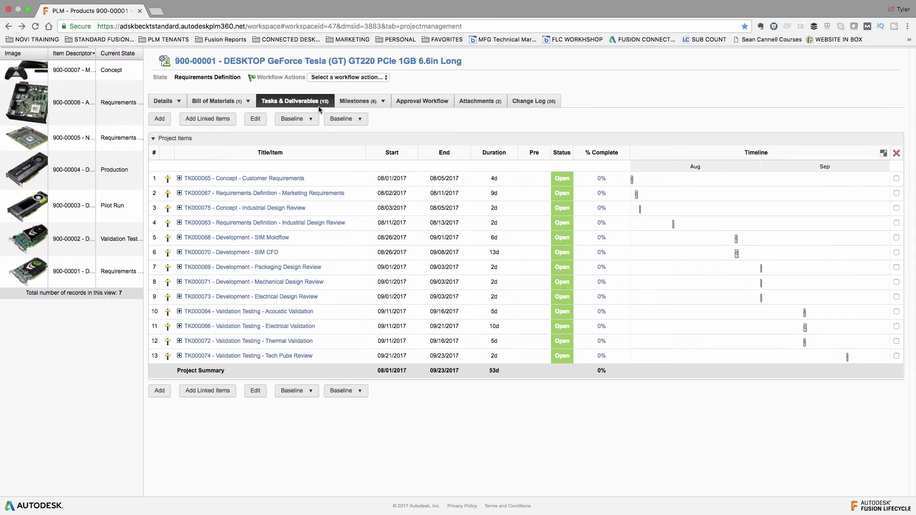
{"action": "left_click", "coordinate": [296, 118]}
{"action": "left_click", "coordinate": [291, 145]}
{"action": "left_click", "coordinate": [180, 178]}
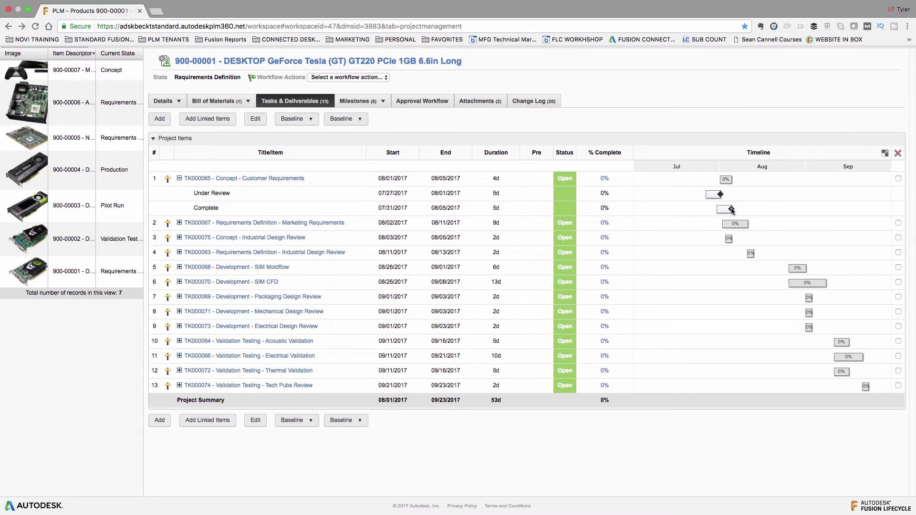
{"action": "left_click", "coordinate": [409, 102]}
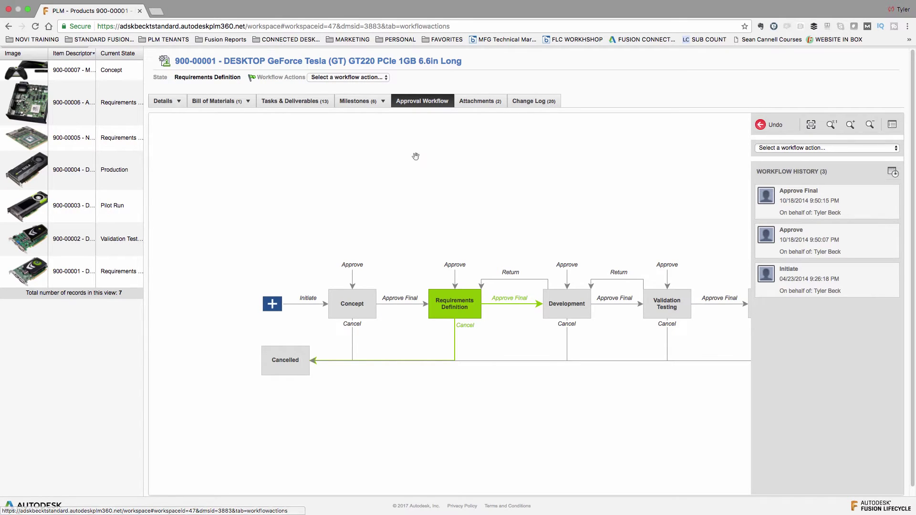
Pan the workflow diagram to the Obsolete state, check available actions, then show Milestones
{"action": "left_click_drag", "start_coordinate": [431, 239], "coordinate": [224, 233]}
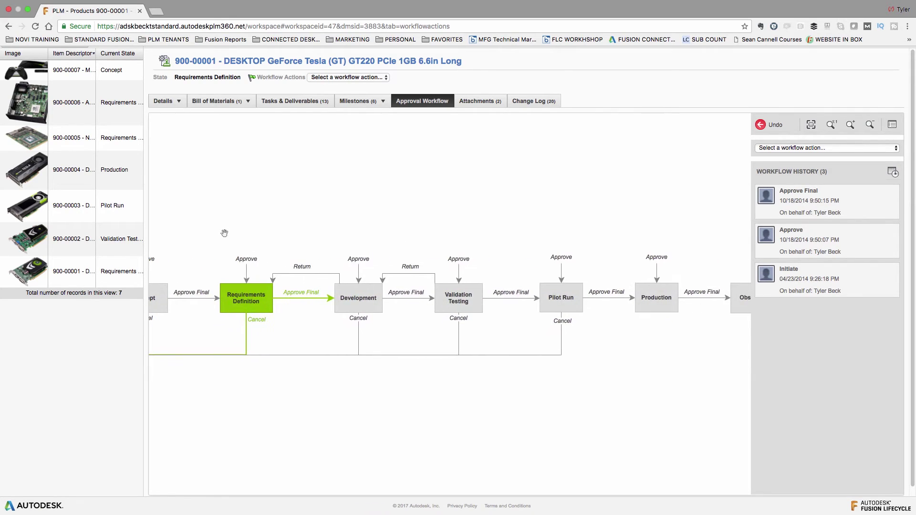
{"action": "left_click_drag", "start_coordinate": [687, 260], "coordinate": [609, 260]}
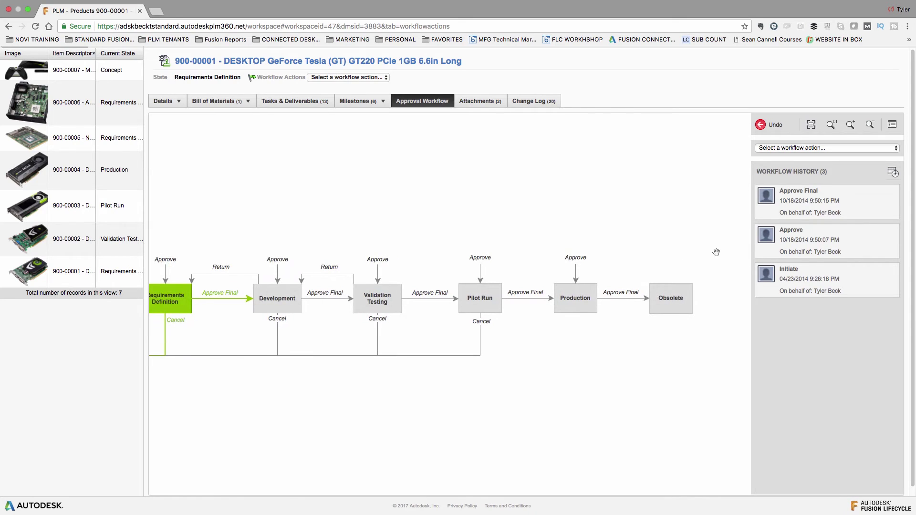
{"action": "left_click", "coordinate": [848, 149]}
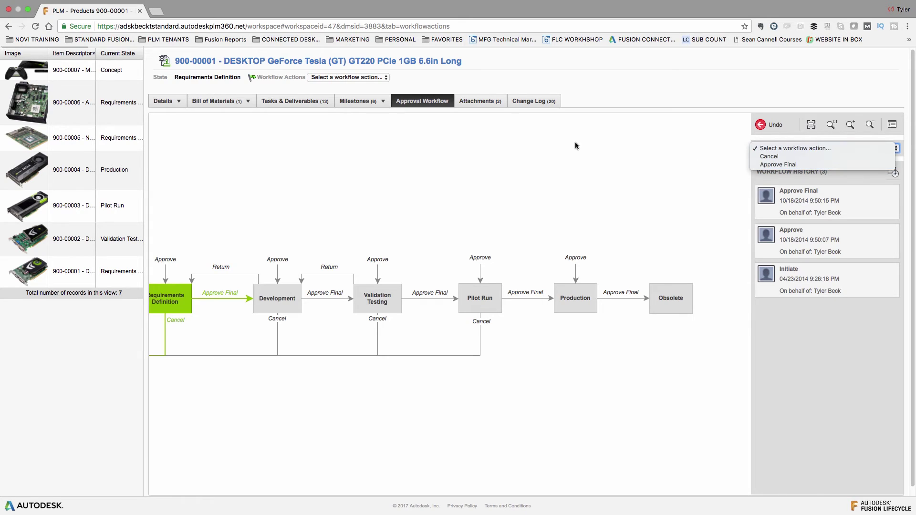
{"action": "left_click", "coordinate": [361, 101]}
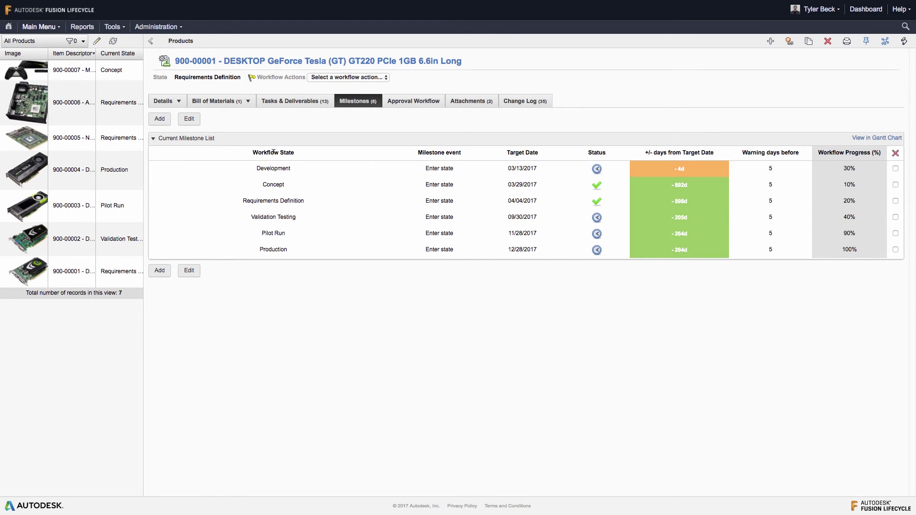
Edit the milestones to shift all selected dates by 31 days, then view Attachments
{"action": "left_click", "coordinate": [193, 121]}
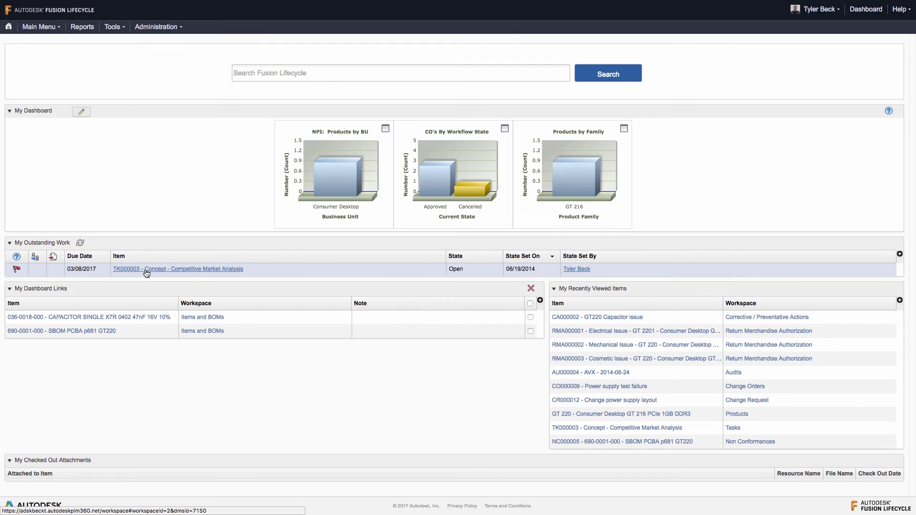
{"action": "mouse_move", "coordinate": [146, 274]}
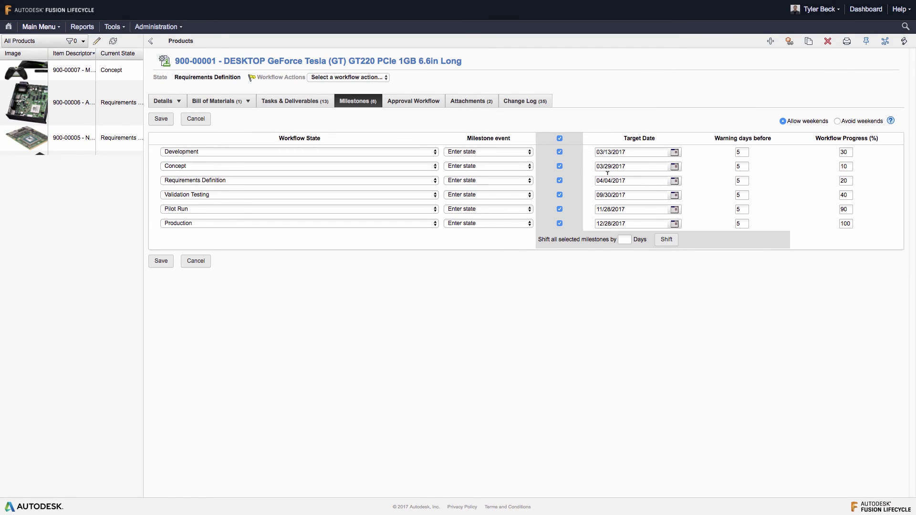
{"action": "left_click", "coordinate": [624, 238]}
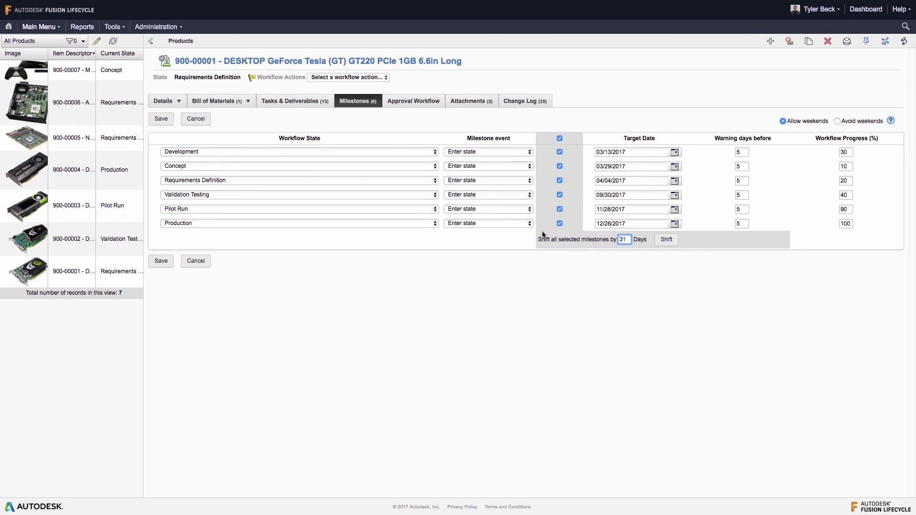
{"action": "left_click", "coordinate": [476, 102]}
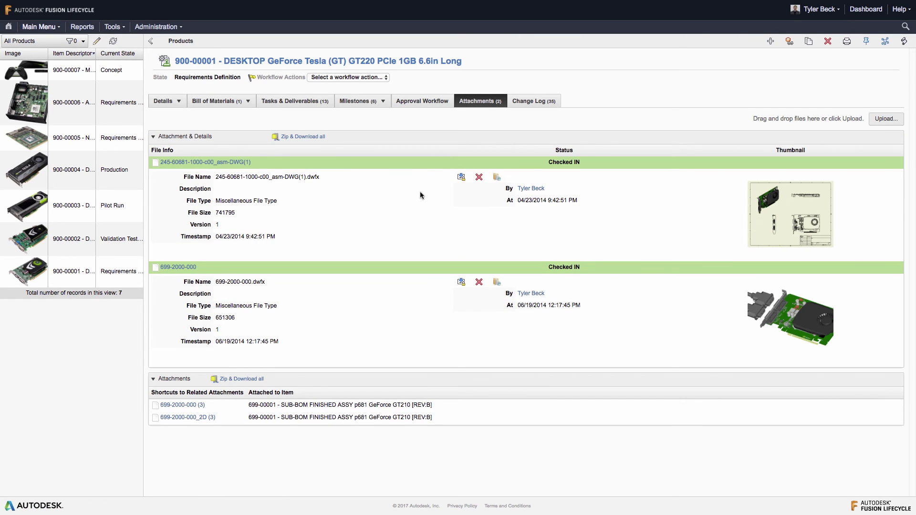